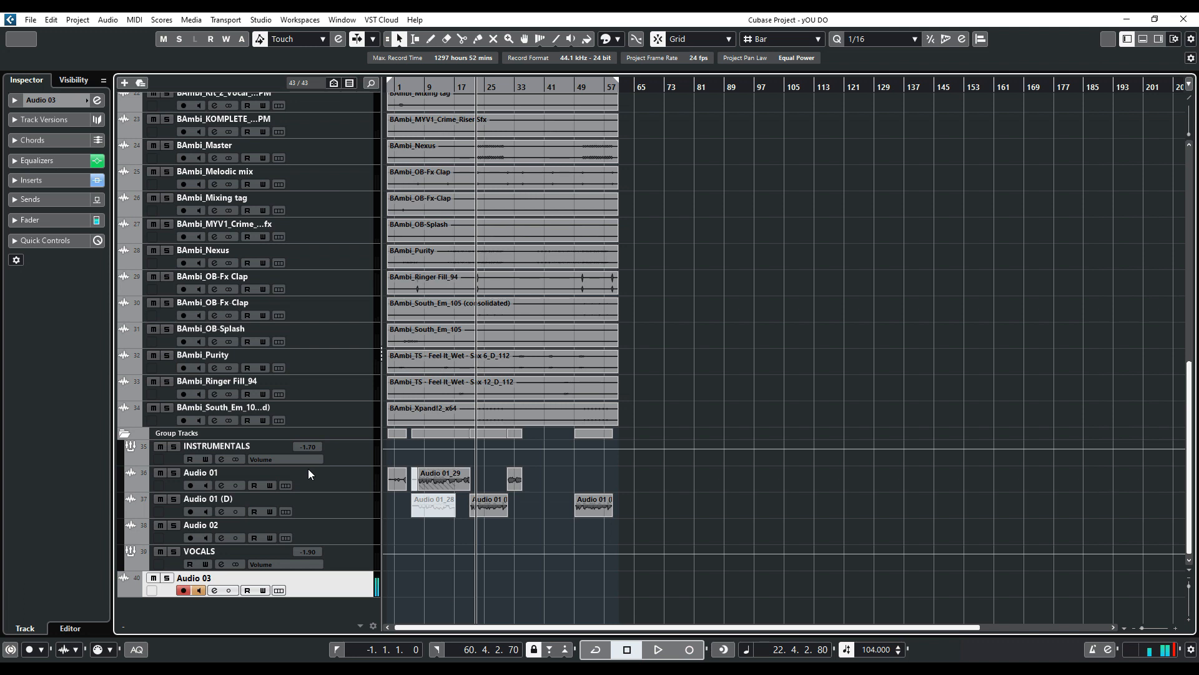
Open the Auto-Tune Pro insert on the Audio 01 track, review its settings, and close it
{"action": "left_click", "coordinate": [309, 469]}
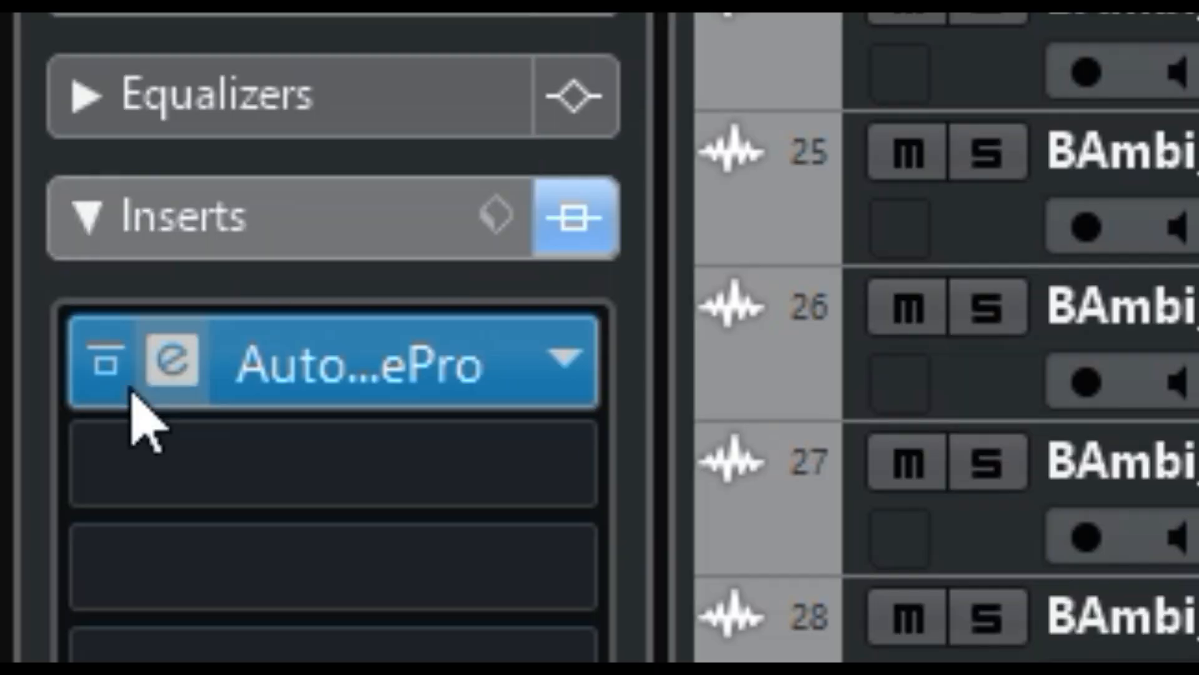
{"action": "left_click", "coordinate": [163, 362]}
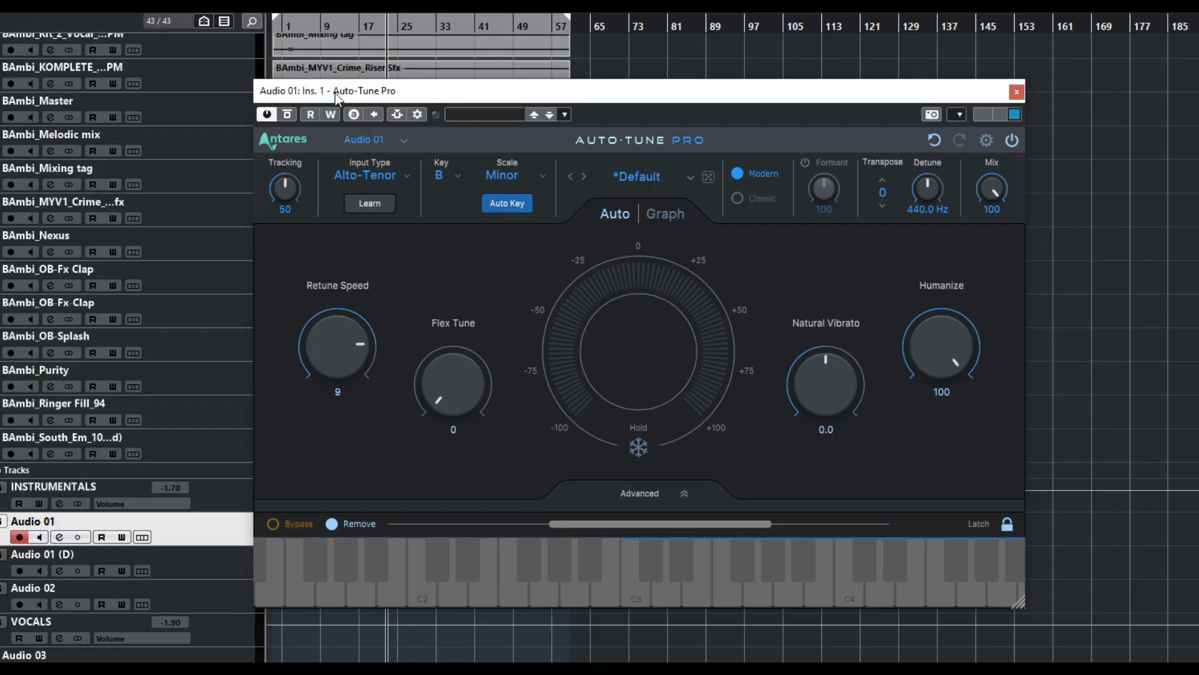
{"action": "left_click_drag", "start_coordinate": [336, 95], "coordinate": [365, 72]}
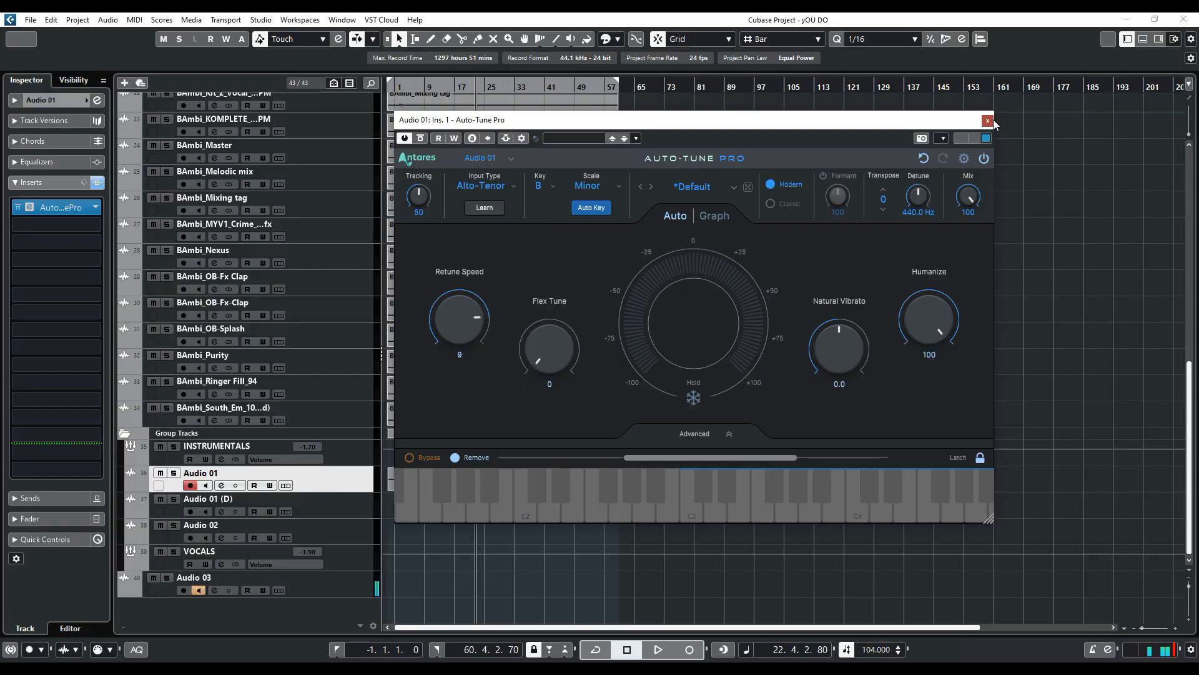
{"action": "left_click", "coordinate": [1045, 67]}
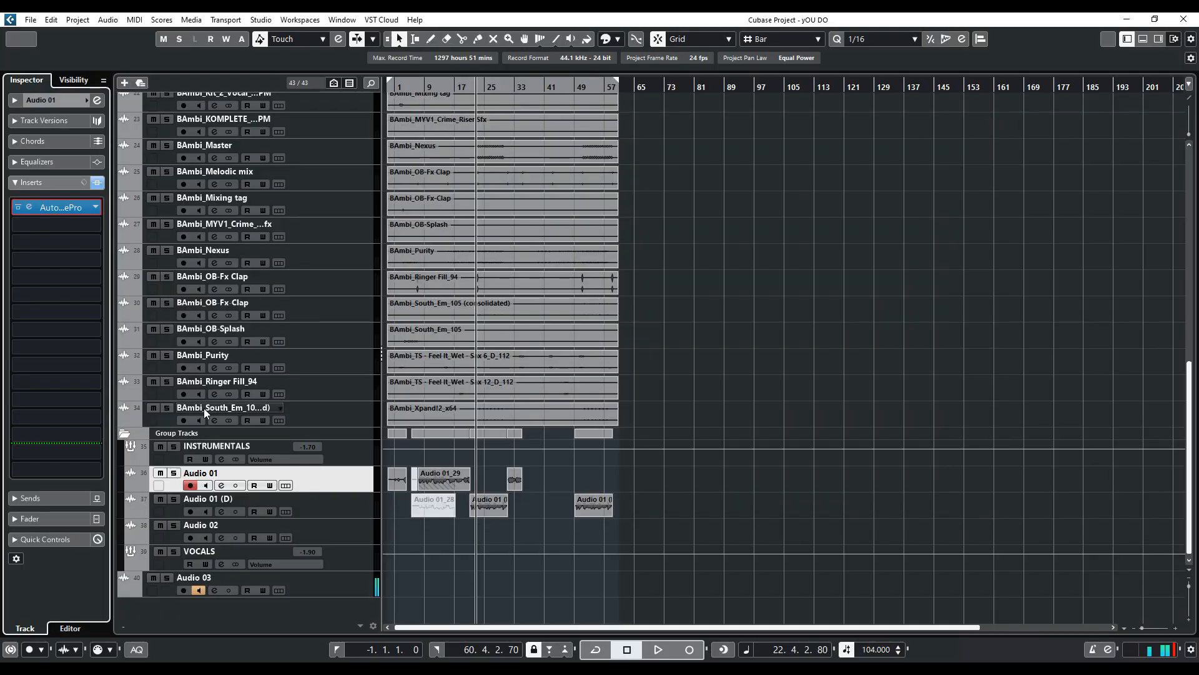
Mute the INSTRUMENTALS group and play the vocals from the start of the song
{"action": "left_click", "coordinate": [162, 445]}
{"action": "left_click", "coordinate": [411, 91]}
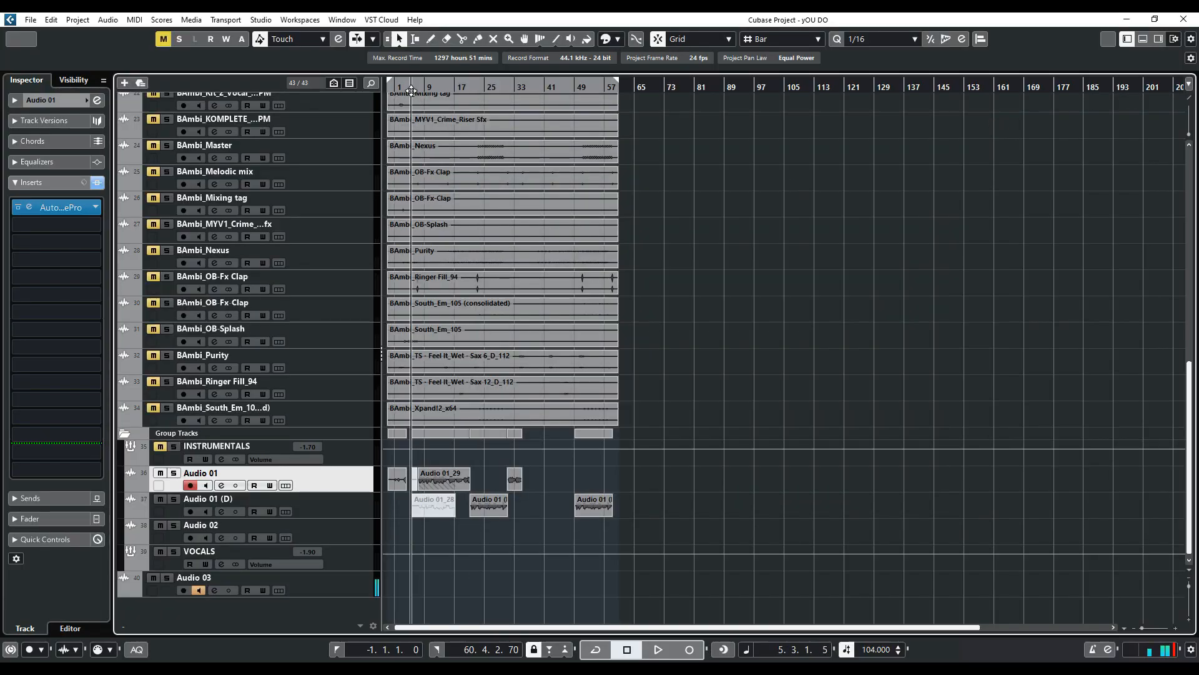
{"action": "key", "text": "space"}
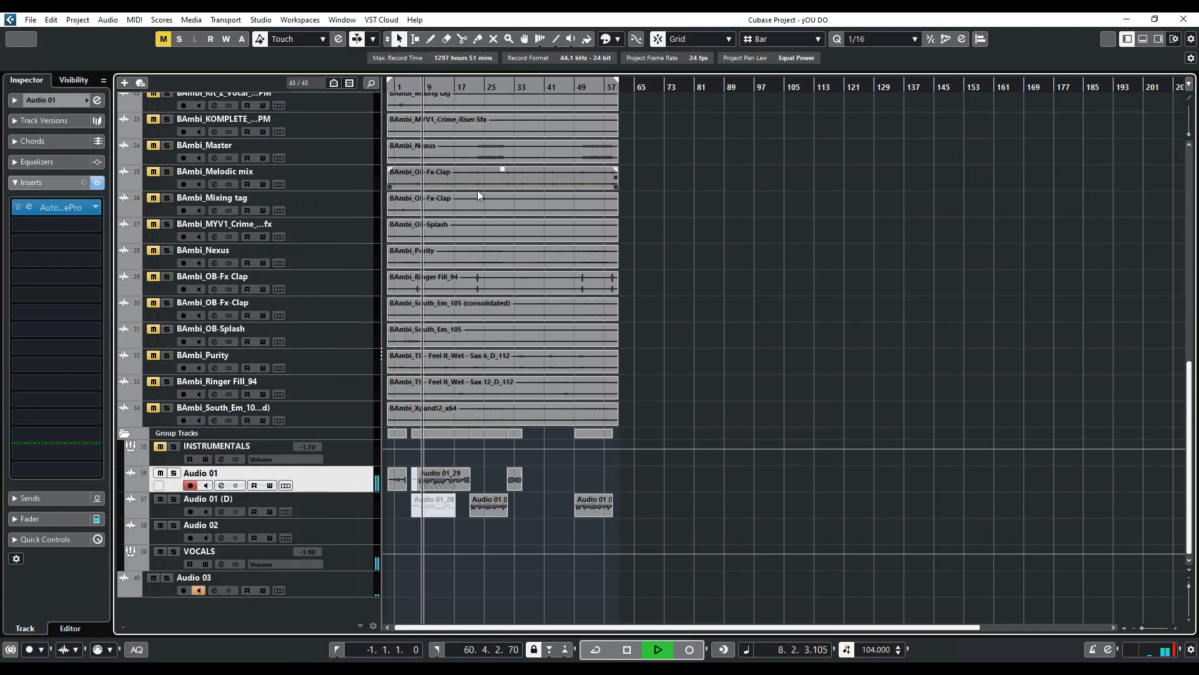
{"action": "key", "text": "space"}
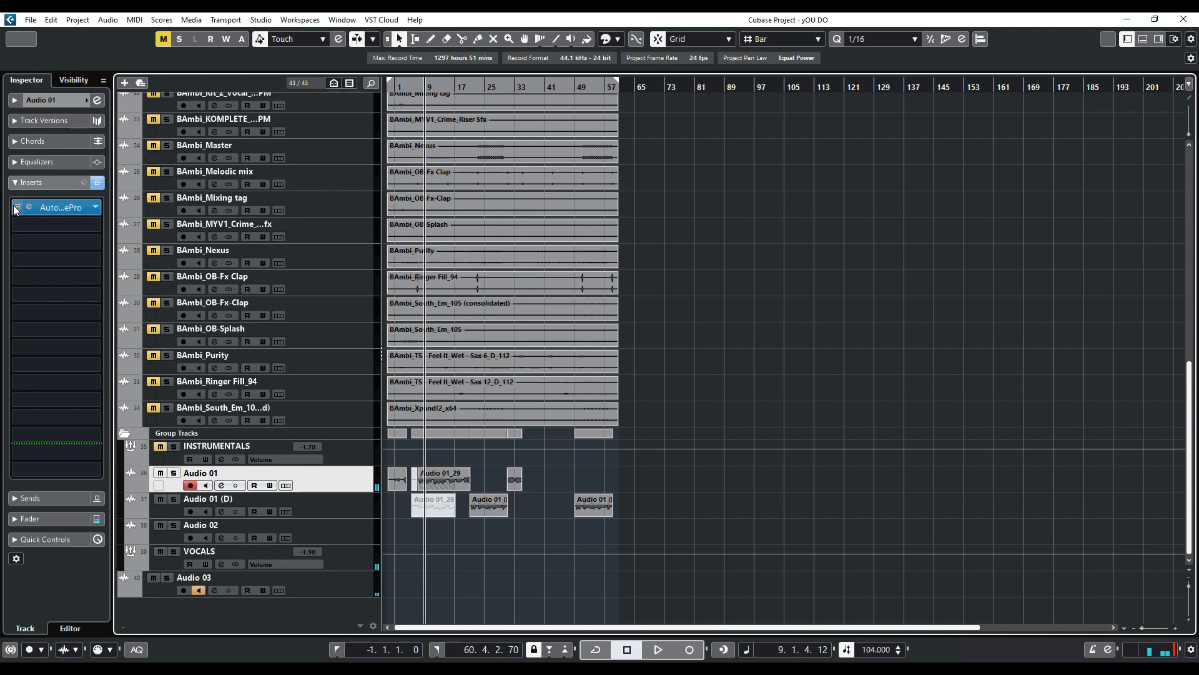
{"action": "key", "text": "space"}
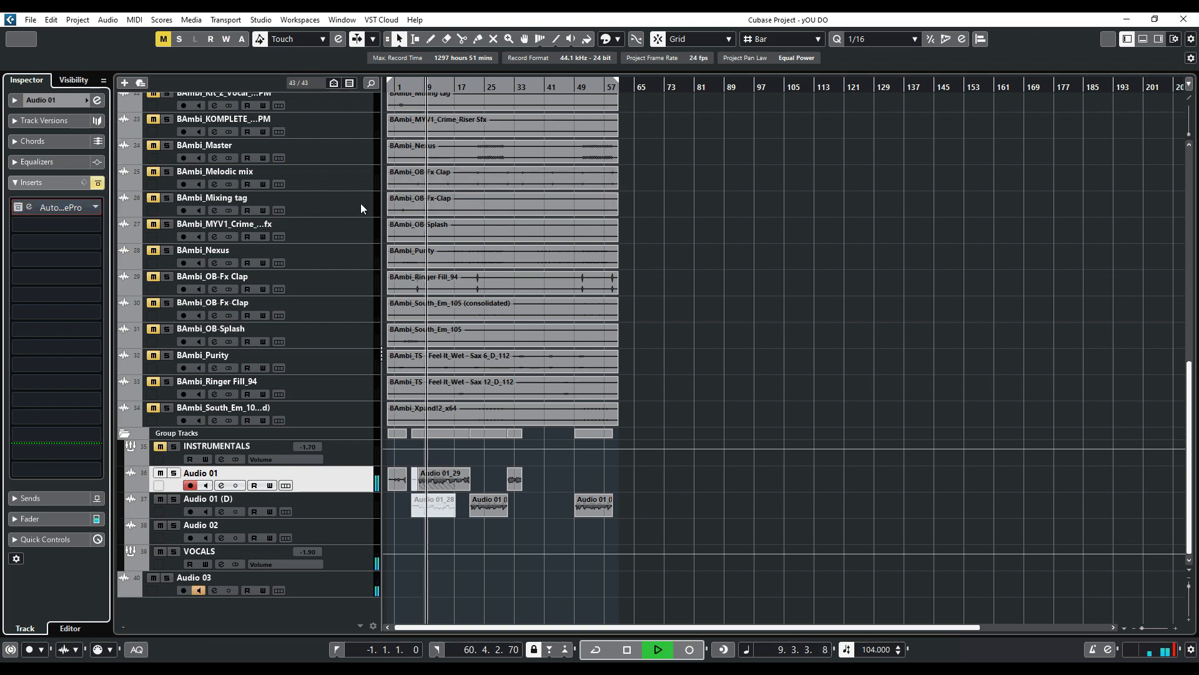
{"action": "key", "text": "space"}
Toggle the Auto-Tune Pro insert bypass and play the vocal again to compare
{"action": "left_click", "coordinate": [17, 208]}
{"action": "key", "text": "space"}
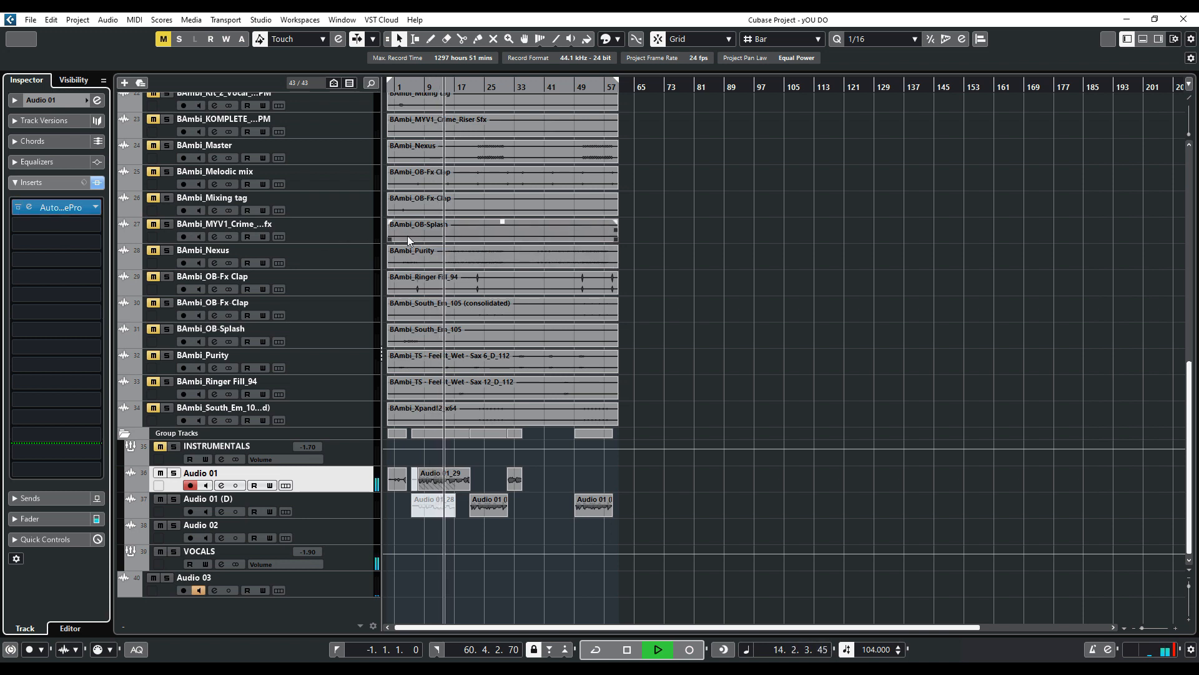
{"action": "key", "text": "space"}
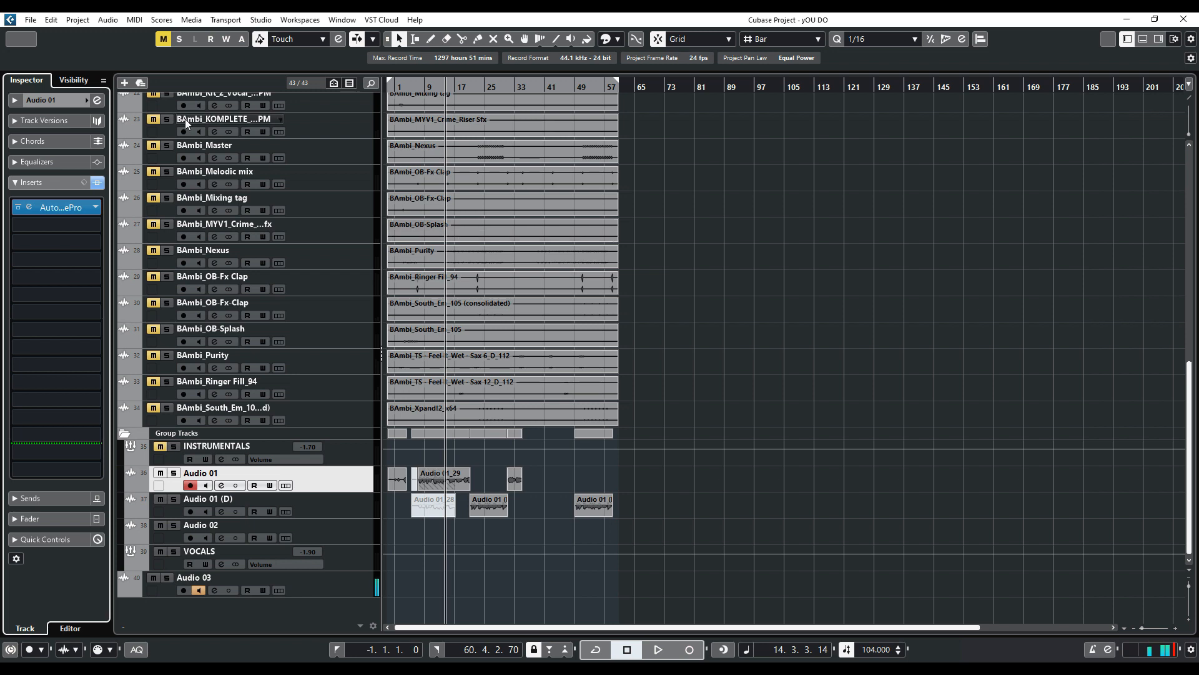
Open the KSHMR Essentials insert on the VOCALS track, move its window, and inspect the Vocals knobs
{"action": "left_click", "coordinate": [348, 567]}
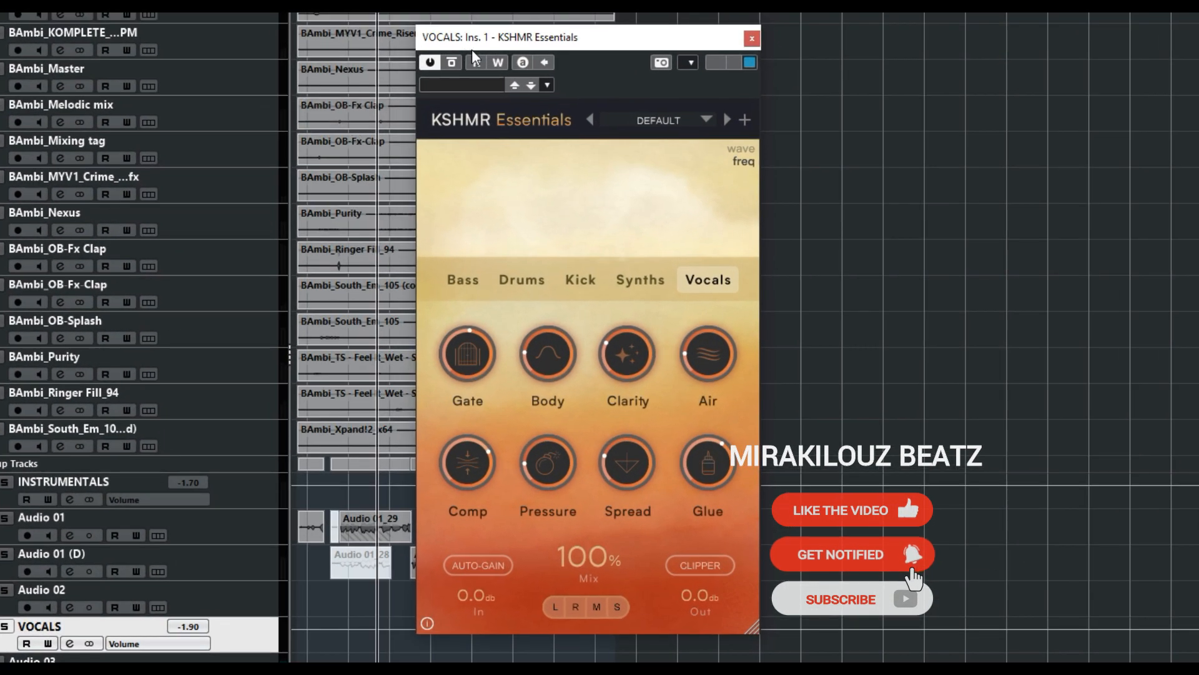
{"action": "left_click_drag", "start_coordinate": [480, 44], "coordinate": [197, 38]}
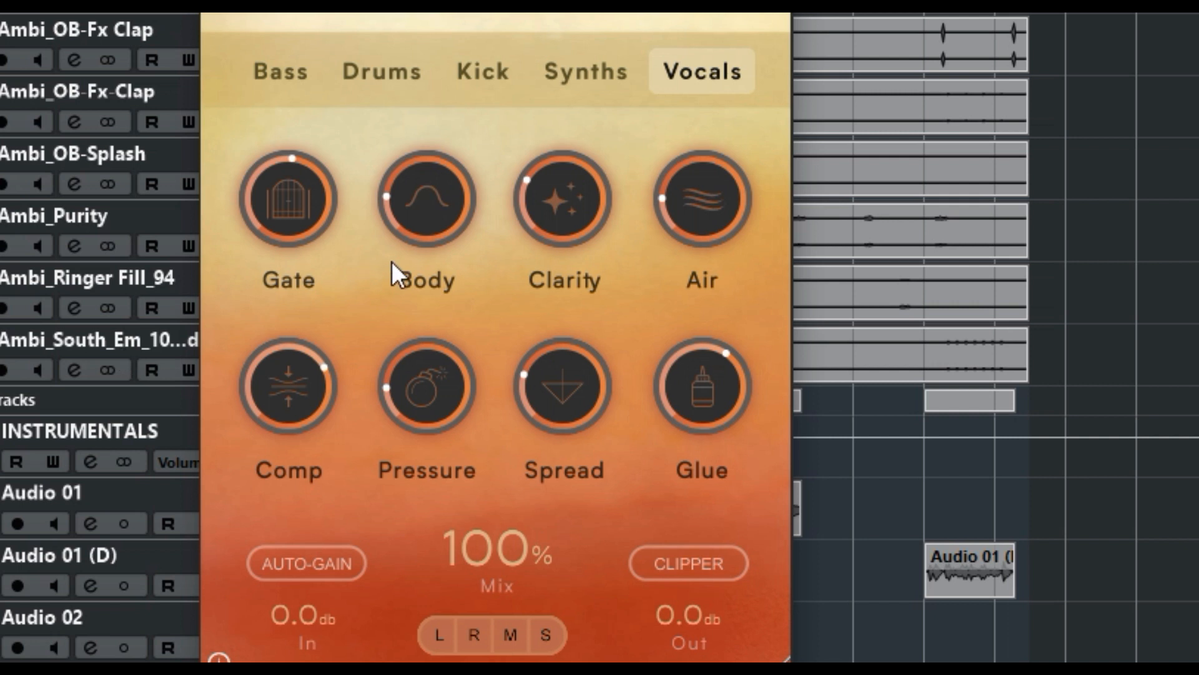
{"action": "mouse_move", "coordinate": [331, 197]}
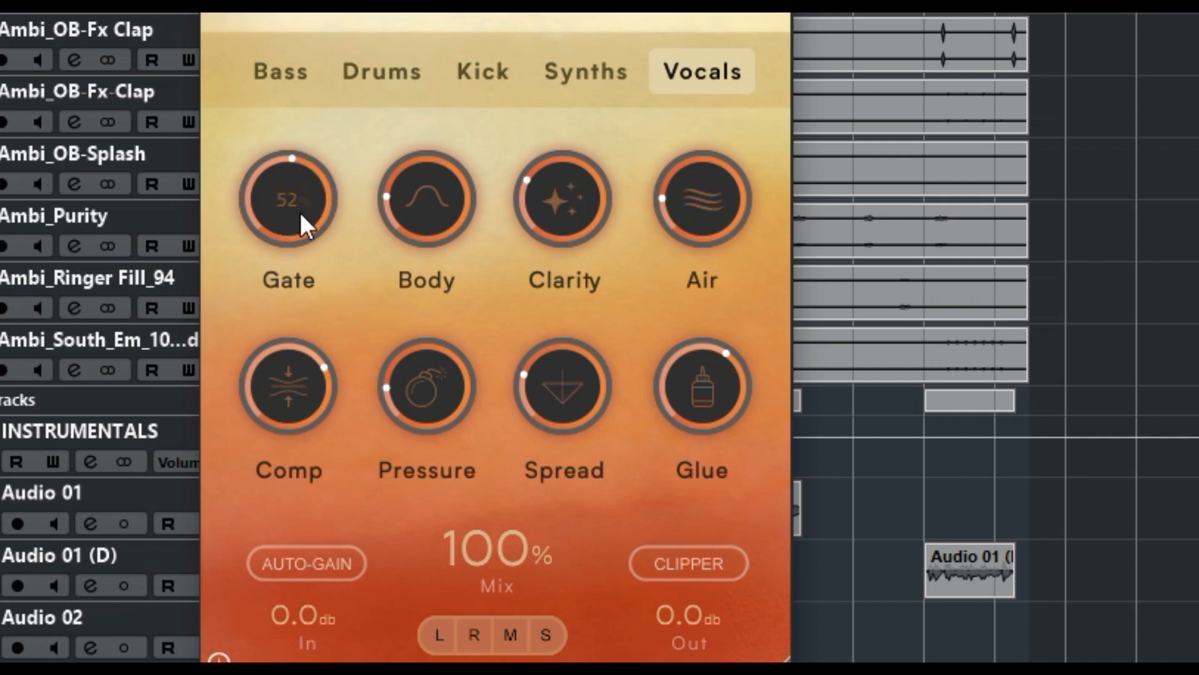
{"action": "mouse_move", "coordinate": [425, 155]}
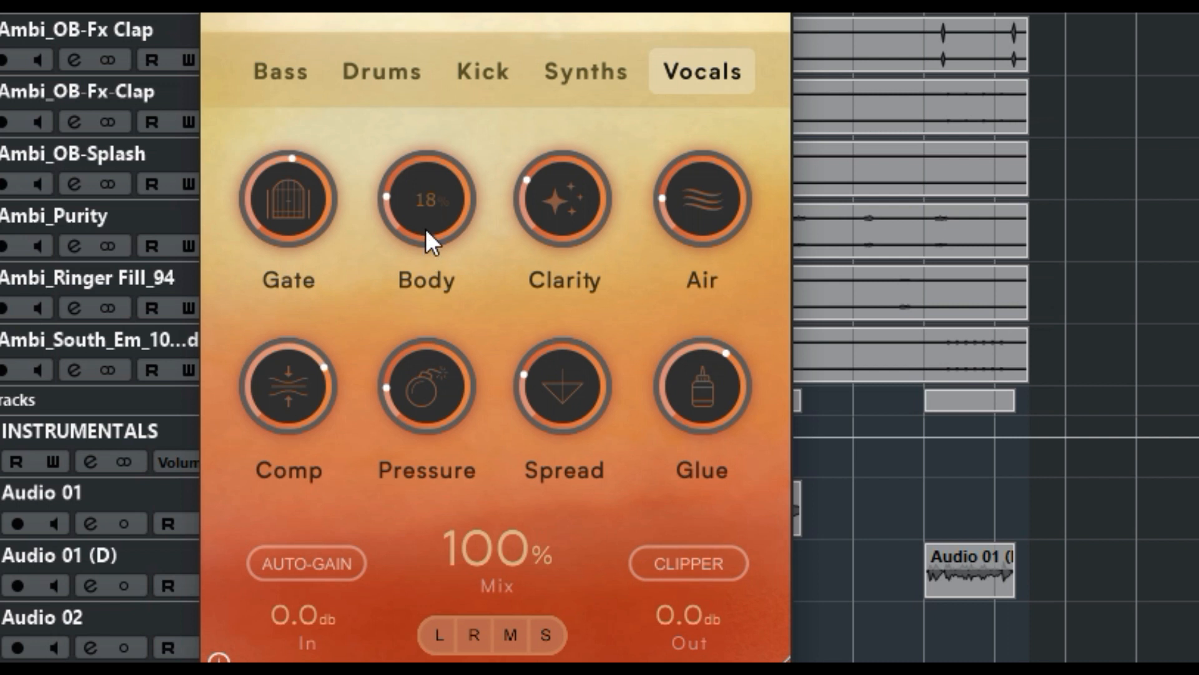
{"action": "mouse_move", "coordinate": [515, 208]}
{"action": "mouse_move", "coordinate": [664, 208]}
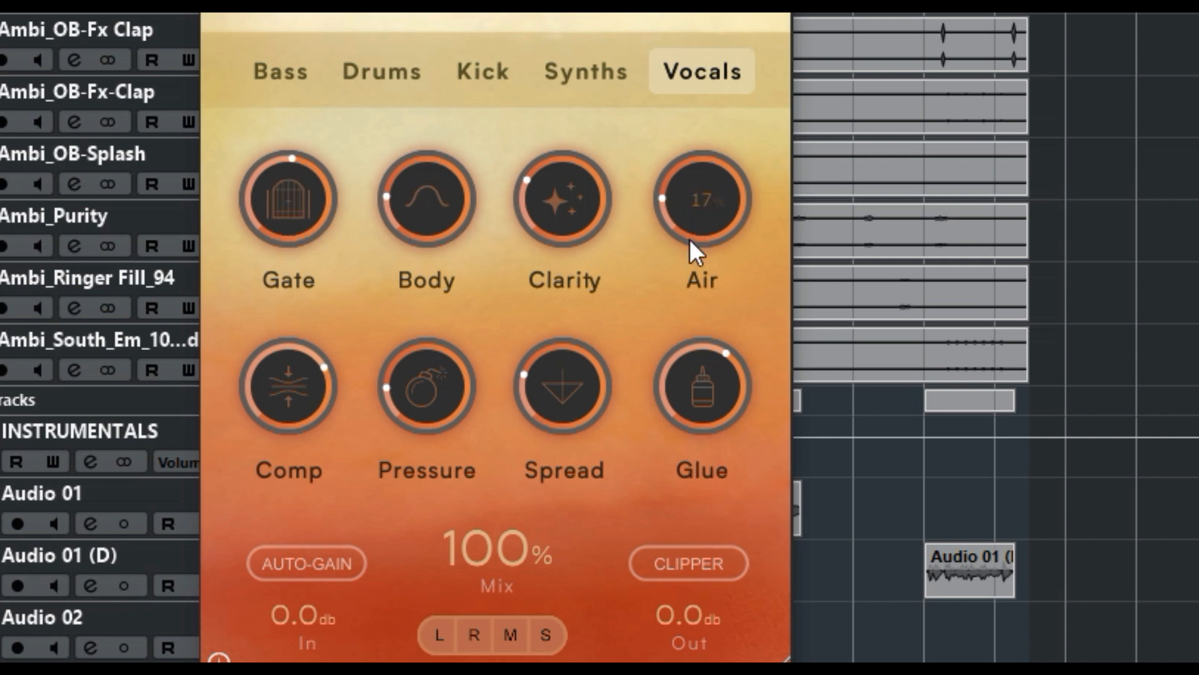
{"action": "mouse_move", "coordinate": [676, 419]}
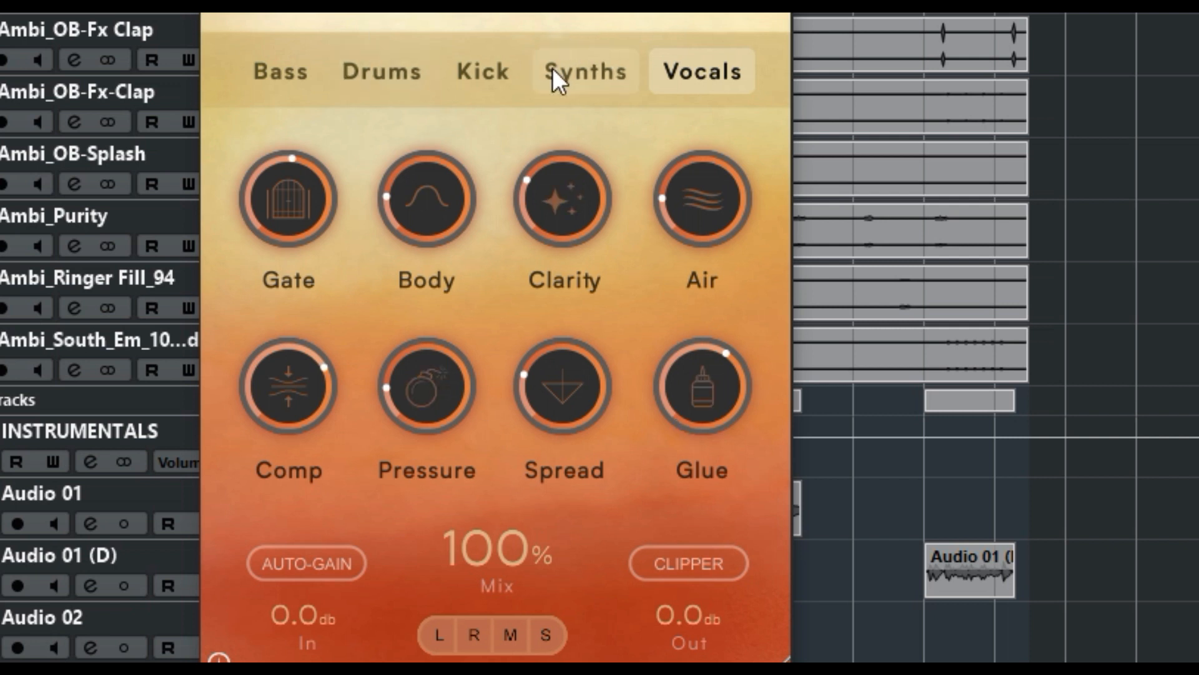
Browse the Bass, Drums, Kick, Synths and Vocals tabs of KSHMR Essentials, then close the plugin
{"action": "left_click", "coordinate": [251, 74]}
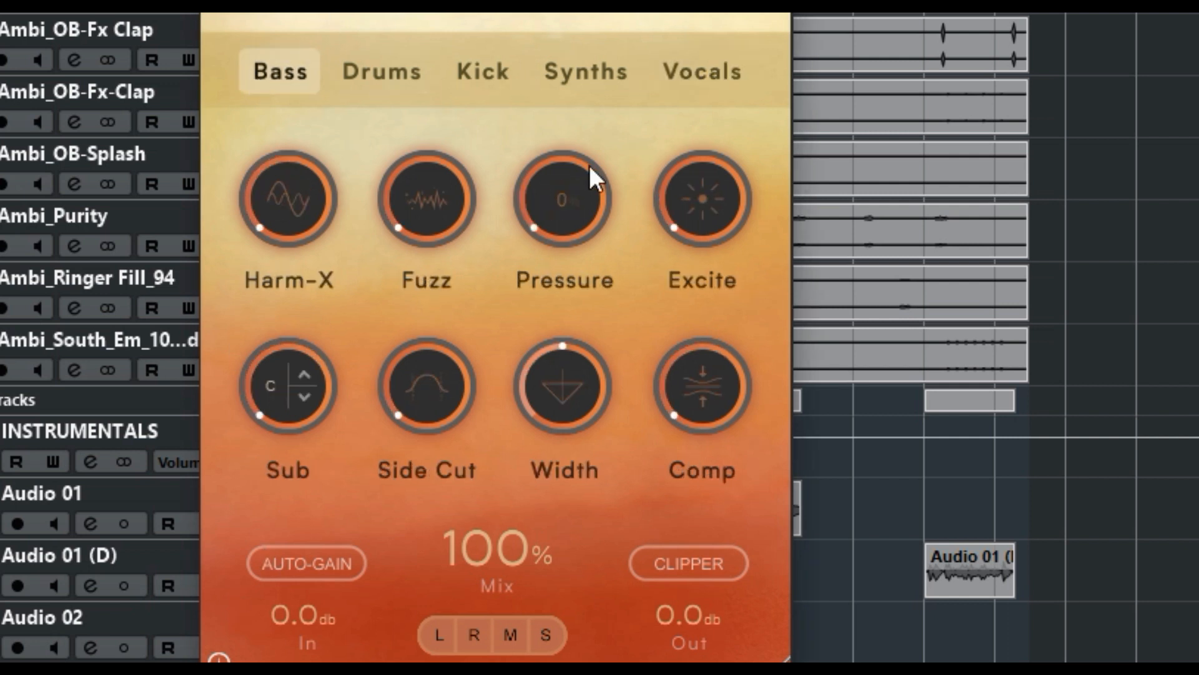
{"action": "left_click", "coordinate": [399, 82]}
{"action": "left_click", "coordinate": [490, 65]}
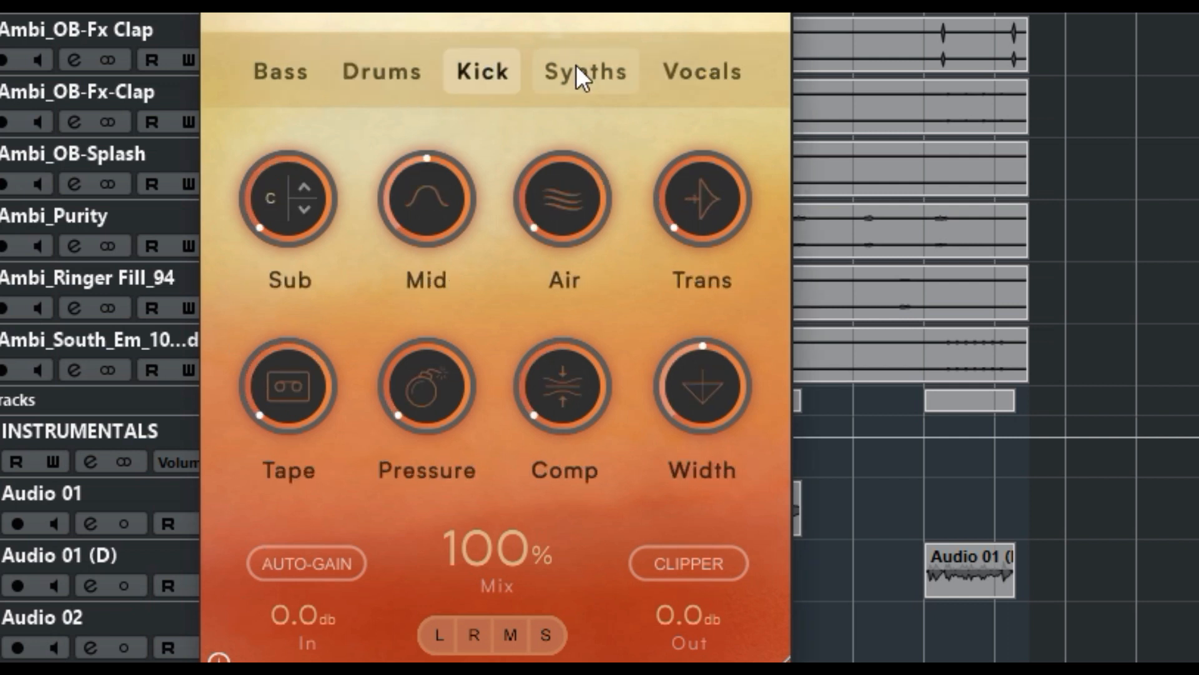
{"action": "left_click", "coordinate": [576, 66]}
{"action": "left_click", "coordinate": [678, 69]}
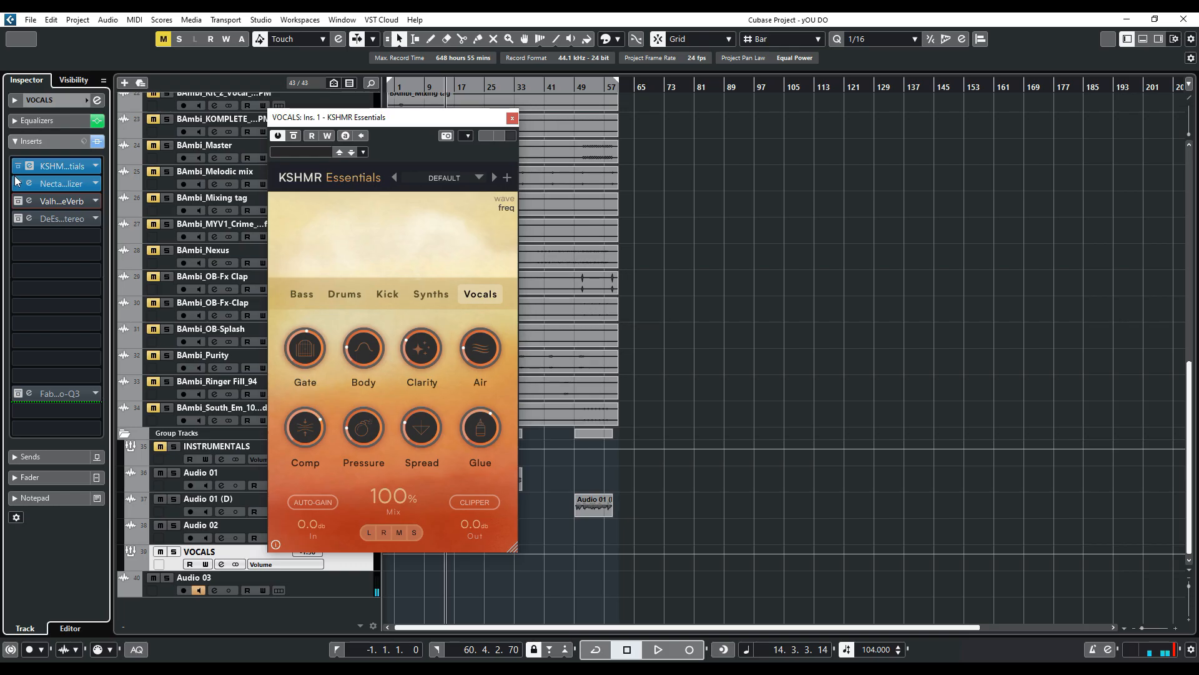
{"action": "left_click", "coordinate": [512, 119]}
Play the vocals from the start of the song
{"action": "left_click", "coordinate": [415, 88]}
{"action": "left_click_drag", "start_coordinate": [415, 91], "coordinate": [420, 91]}
{"action": "scroll", "coordinate": [406, 185], "scroll_direction": "up", "scroll_amount": 6}
{"action": "scroll", "coordinate": [406, 185], "scroll_direction": "down", "scroll_amount": 6}
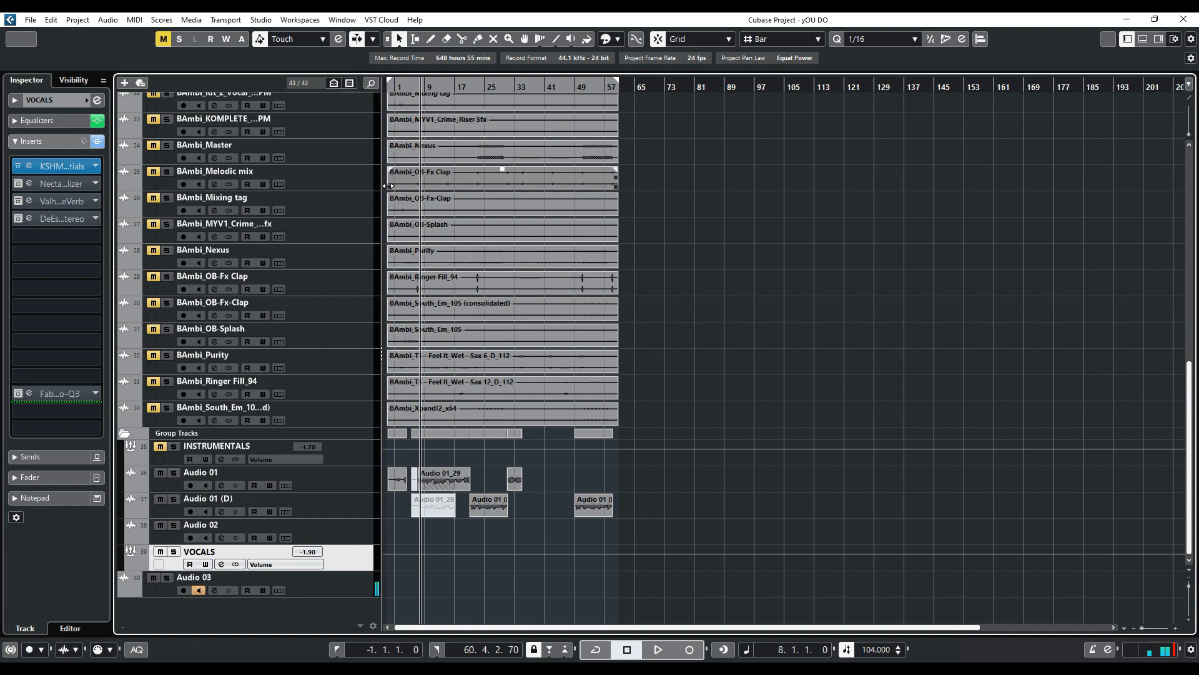
{"action": "key", "text": "space"}
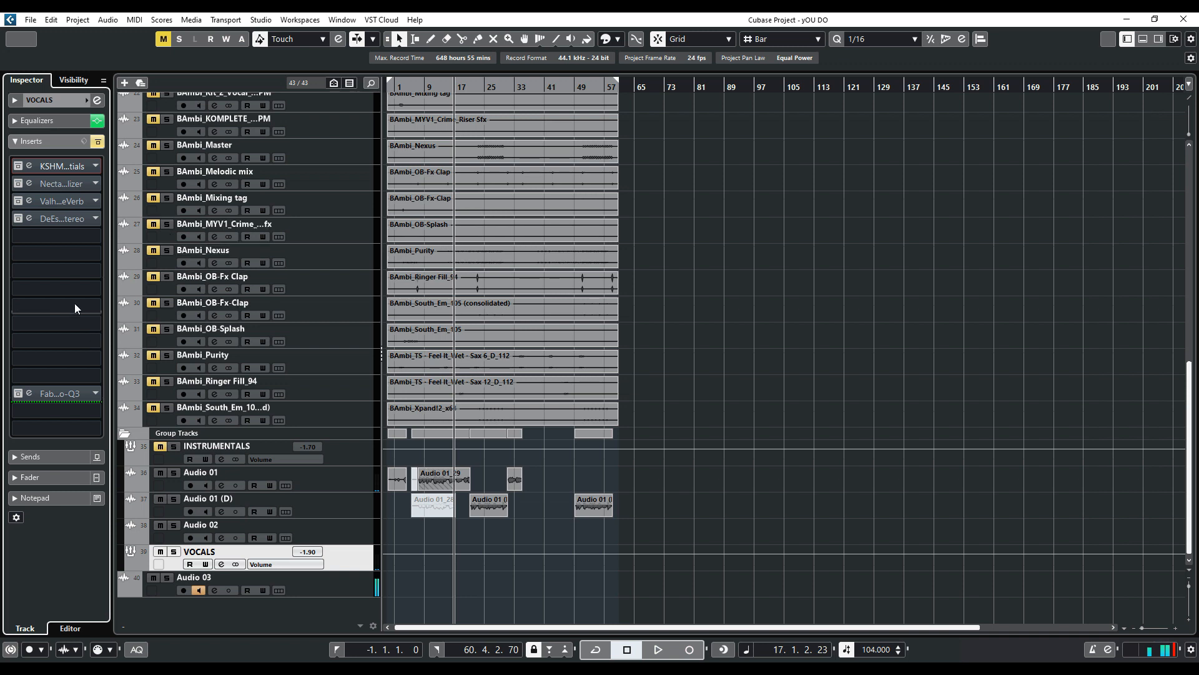
Enable the KSHMR Essentials and Nectar inserts on VOCALS and open the Nectar 4 Equalizer
{"action": "left_click", "coordinate": [16, 166]}
{"action": "left_click", "coordinate": [22, 183]}
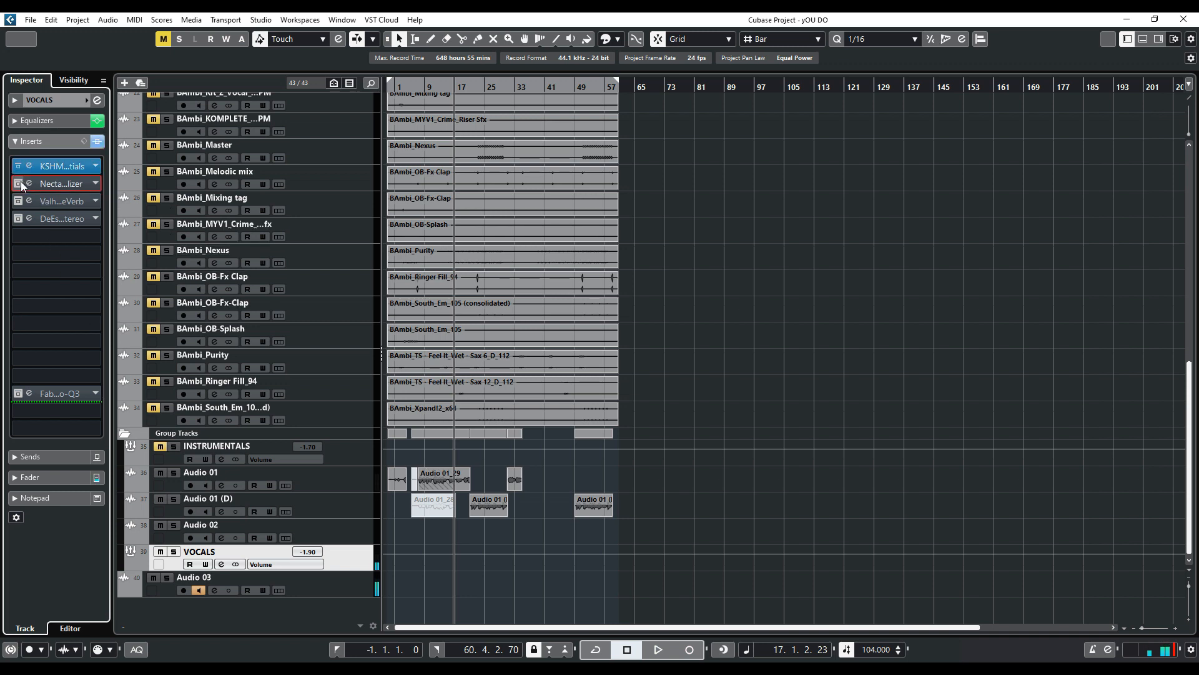
{"action": "left_click", "coordinate": [28, 183]}
{"action": "left_click_drag", "start_coordinate": [191, 229], "coordinate": [430, 215]}
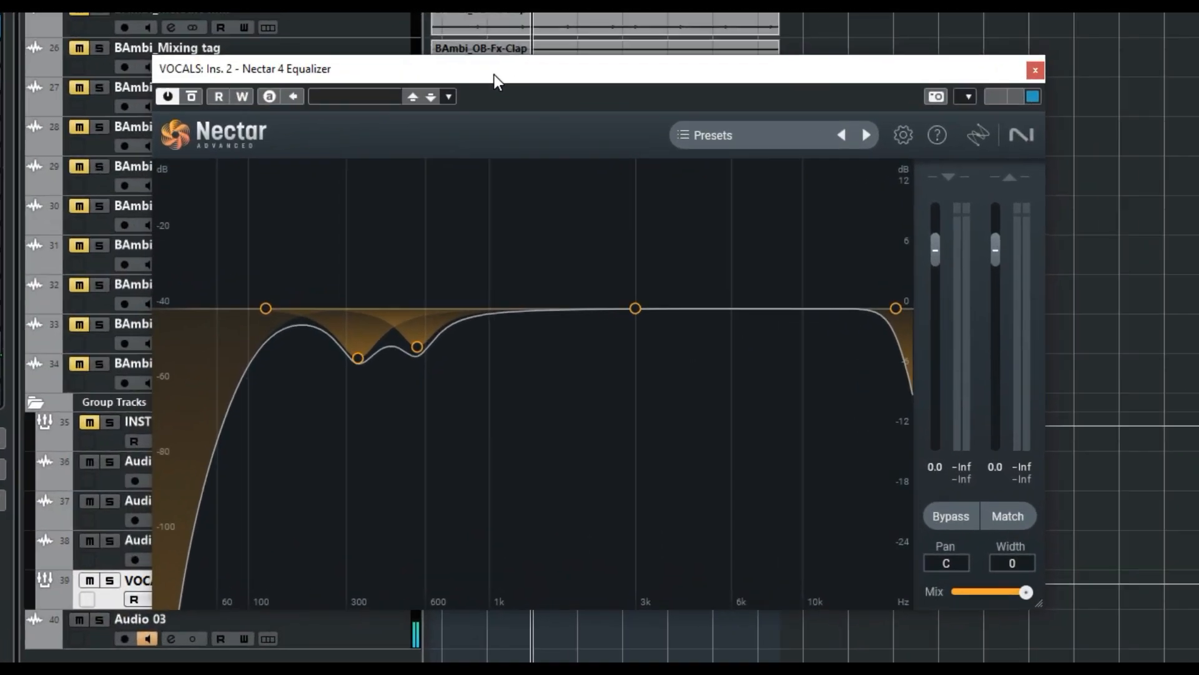
Inspect the Nectar EQ's high-pass, two mid cut bells and low-pass bands, then close the plugin
{"action": "left_click", "coordinate": [360, 355]}
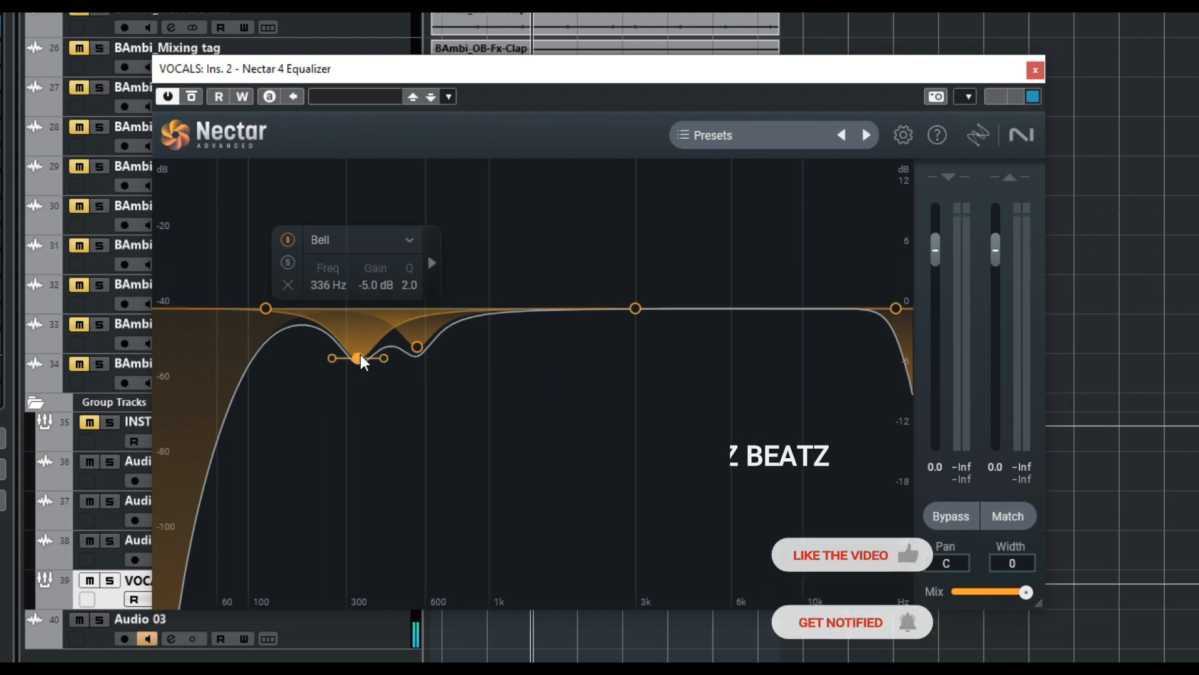
{"action": "left_click", "coordinate": [417, 347]}
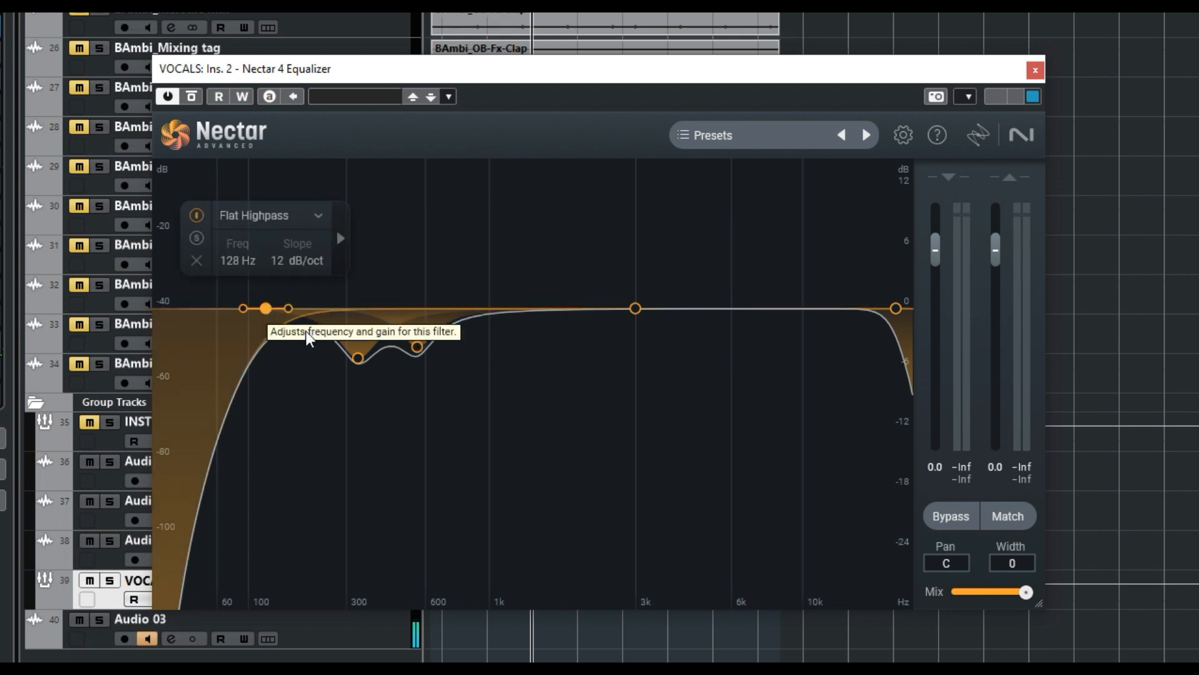
{"action": "left_click", "coordinate": [359, 359]}
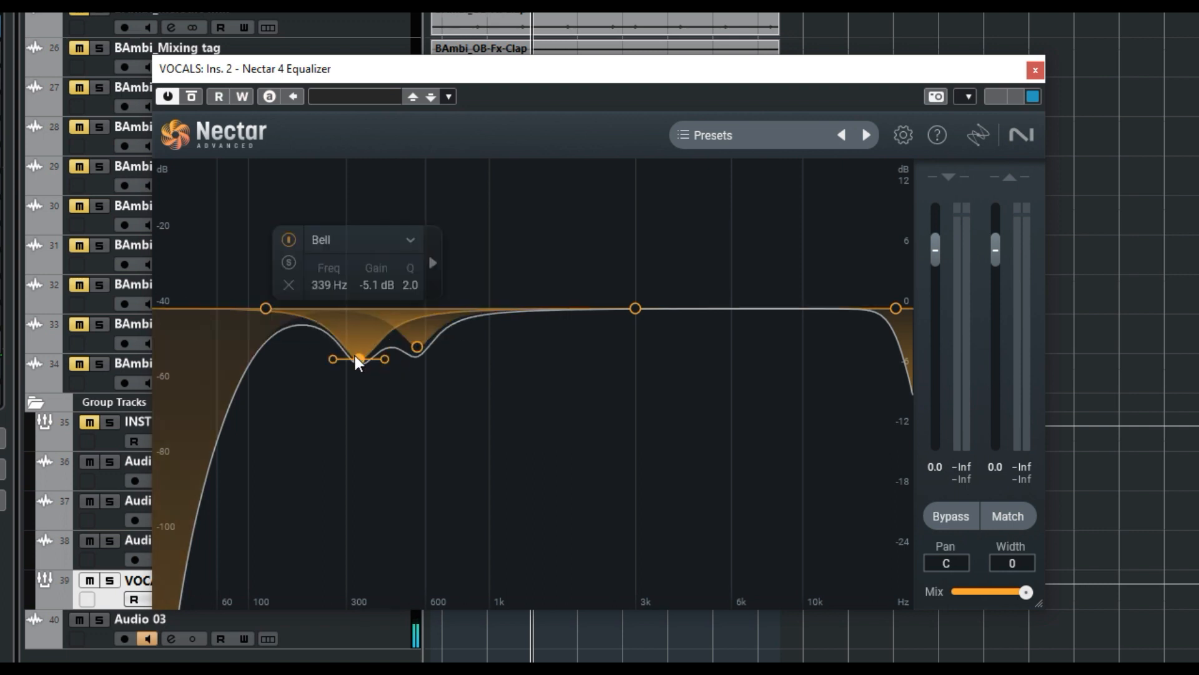
{"action": "left_click", "coordinate": [417, 347]}
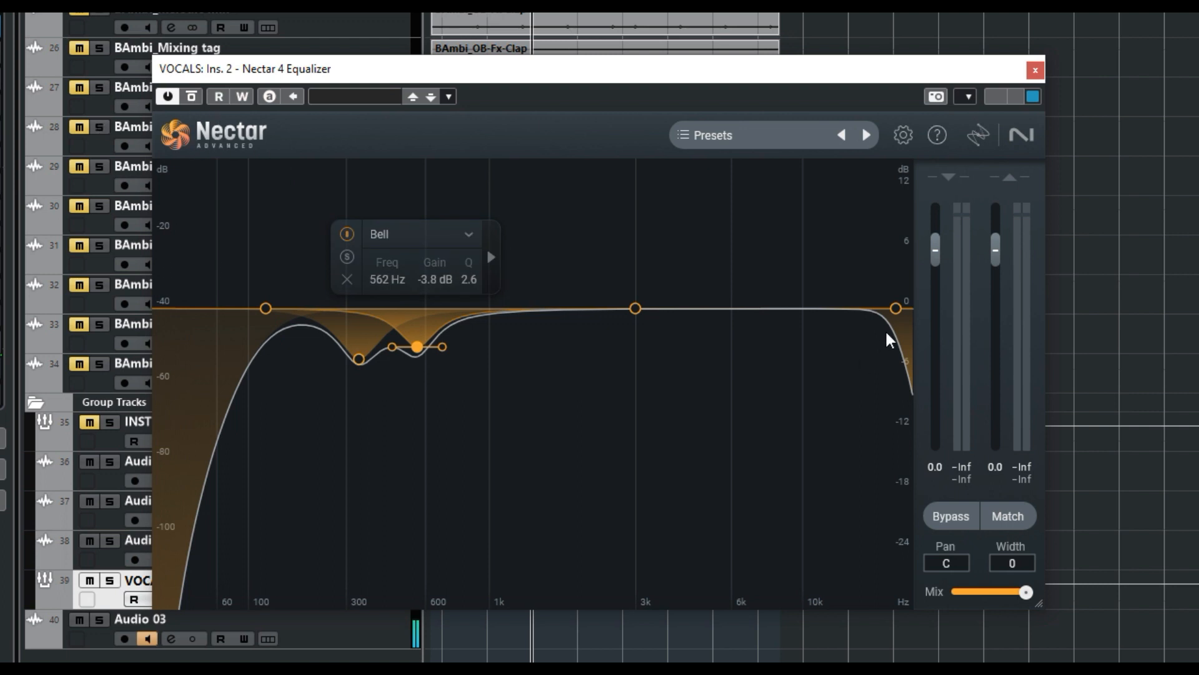
{"action": "left_click", "coordinate": [895, 305]}
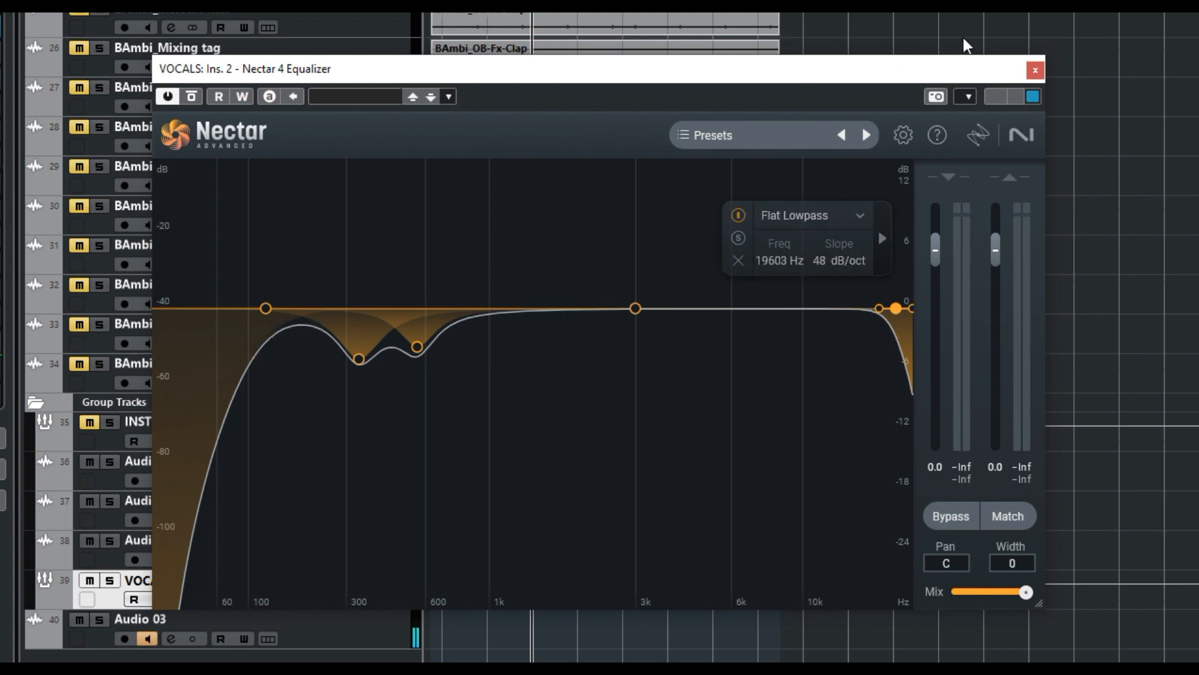
{"action": "left_click", "coordinate": [1034, 72]}
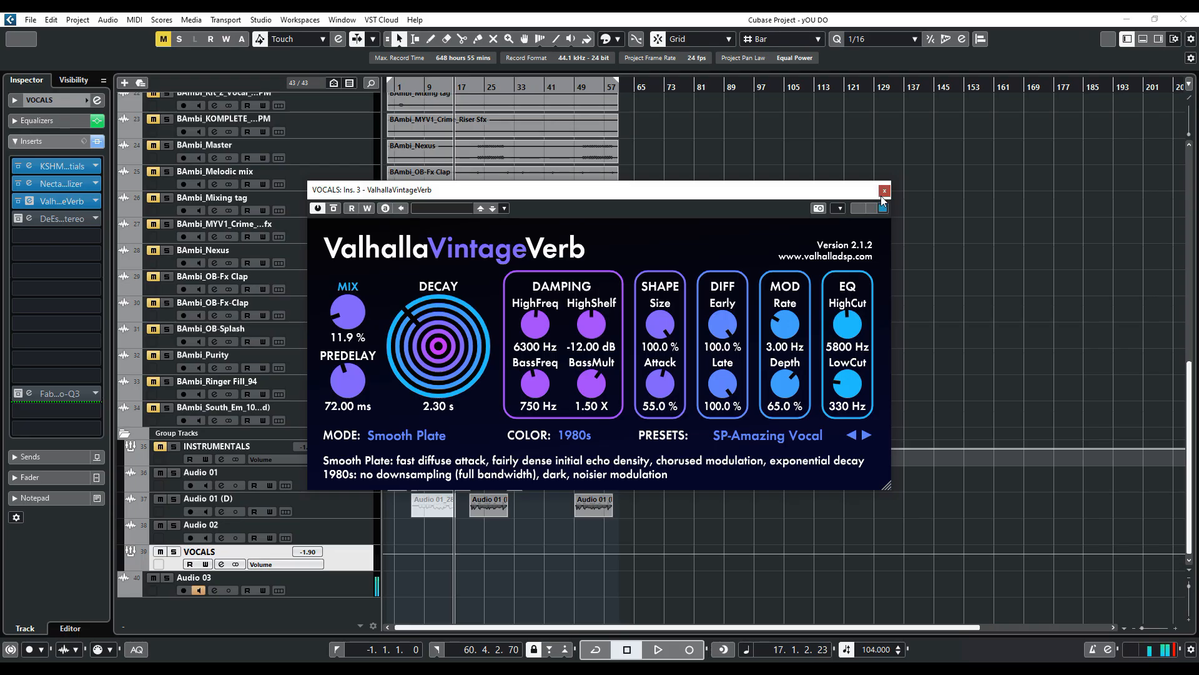
Close the ValhallaVintageVerb window, then enable and view the DeEsser Stereo and FabFilter Pro-Q 3 inserts on VOCALS
{"action": "left_click", "coordinate": [1180, 37]}
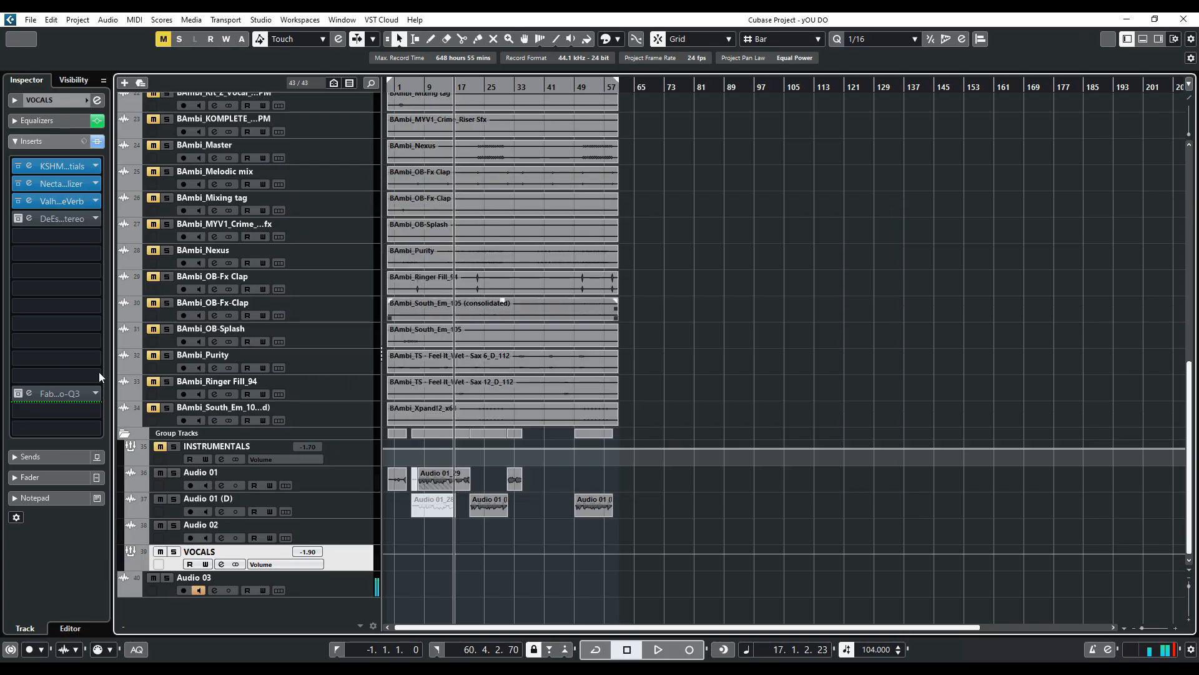
{"action": "left_click", "coordinate": [19, 219]}
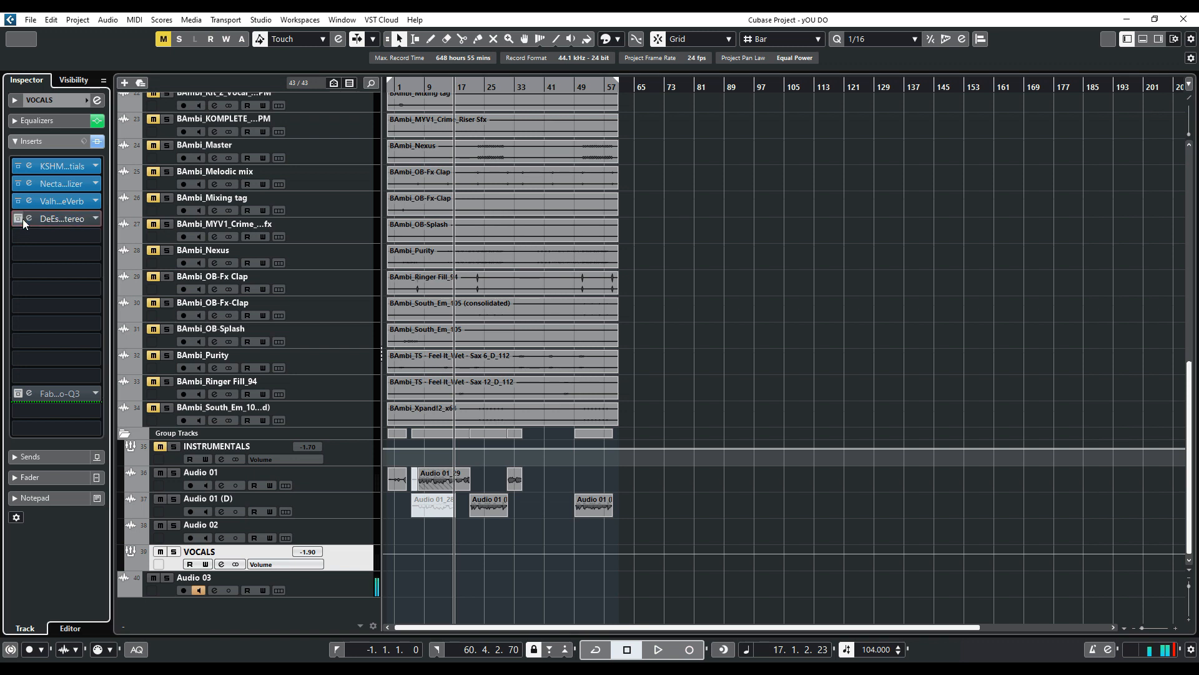
{"action": "left_click", "coordinate": [27, 219]}
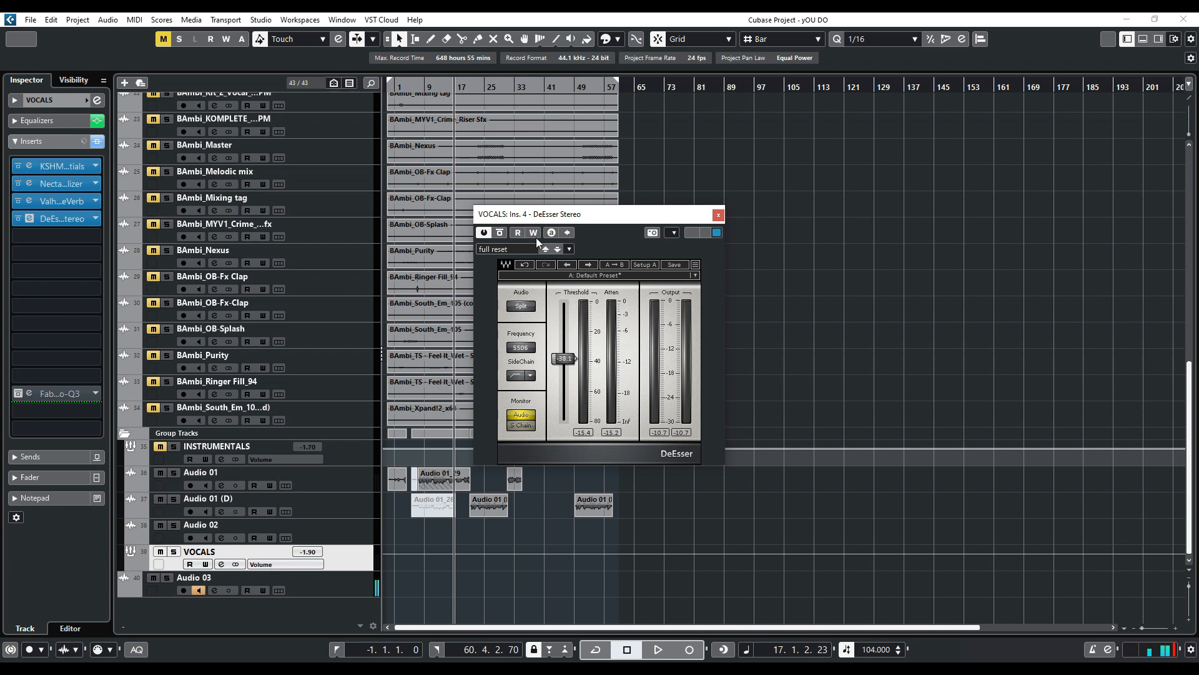
{"action": "left_click", "coordinate": [718, 215]}
{"action": "left_click", "coordinate": [28, 394]}
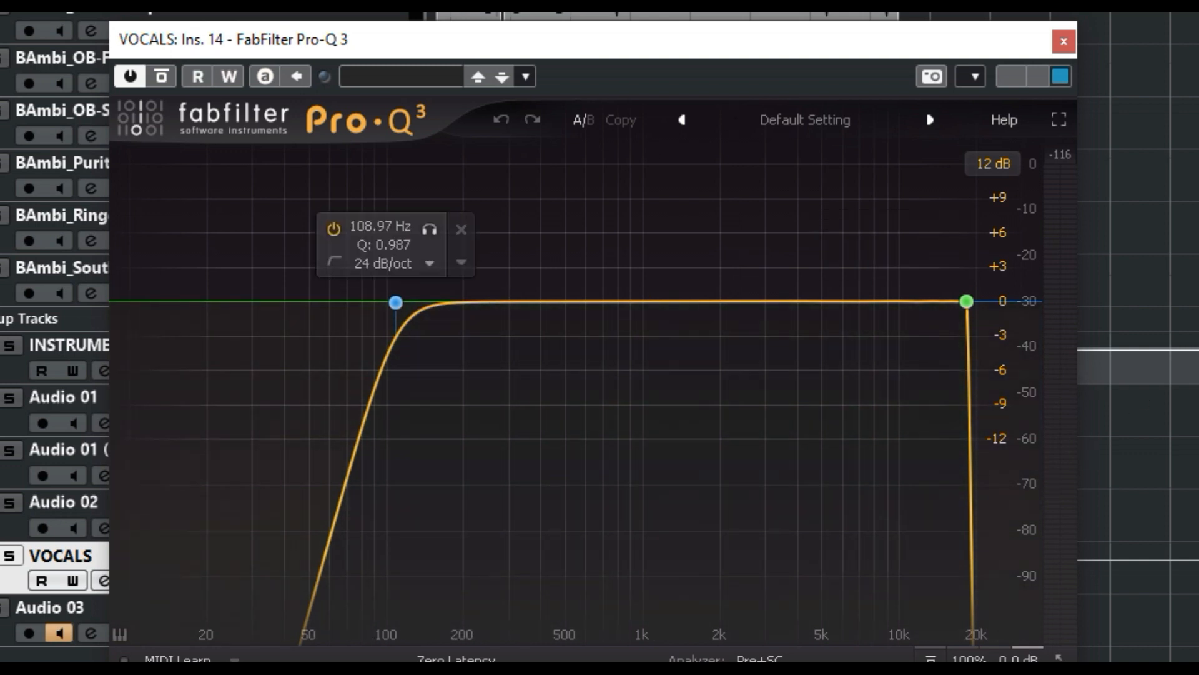
{"action": "left_click", "coordinate": [1064, 42]}
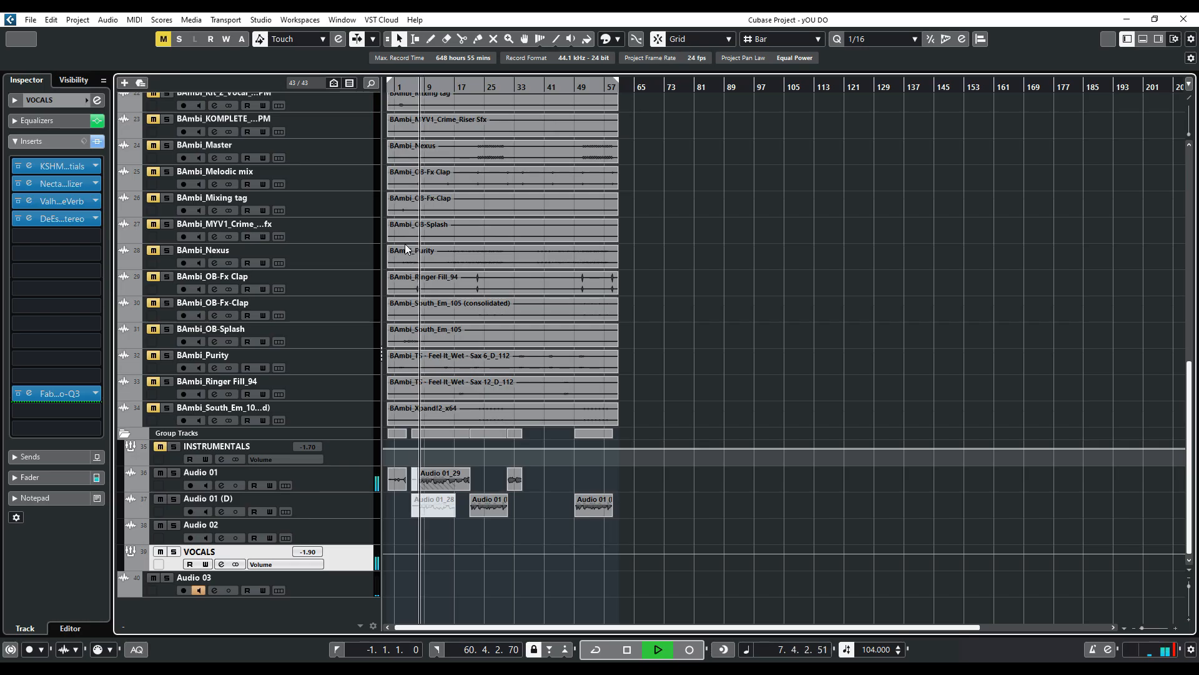
Play the mix, toggling the INSTRUMENTALS group mute off and back on, then stop playback
{"action": "left_click", "coordinate": [442, 279]}
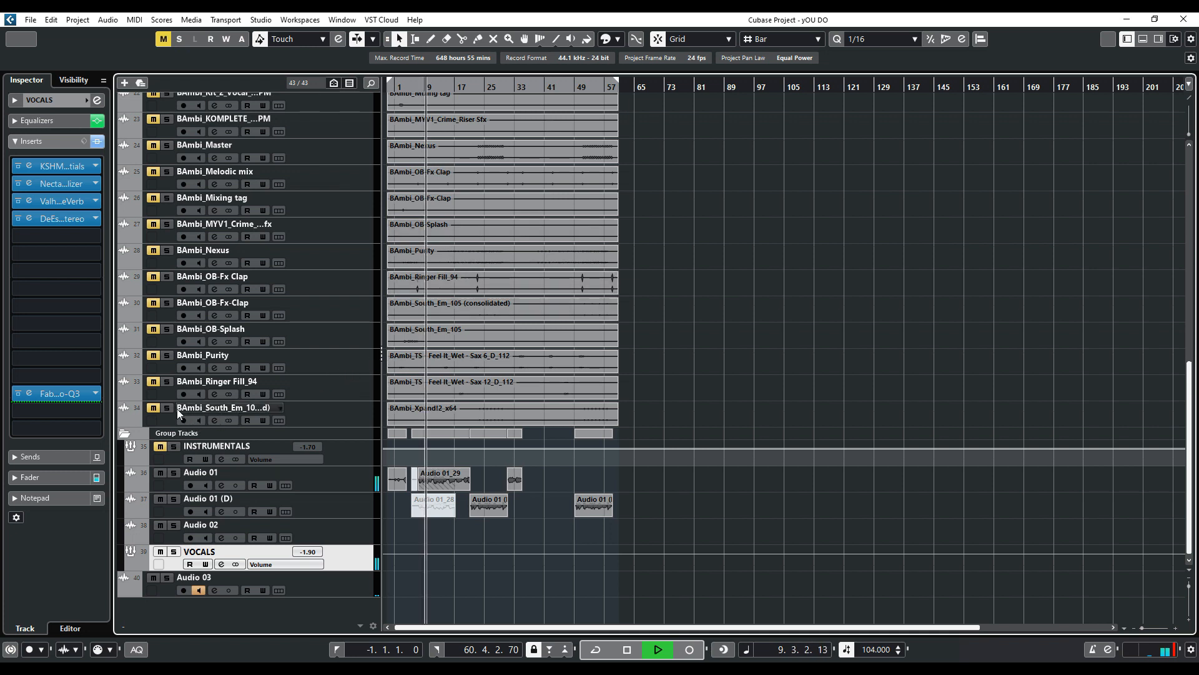
{"action": "left_click", "coordinate": [160, 446]}
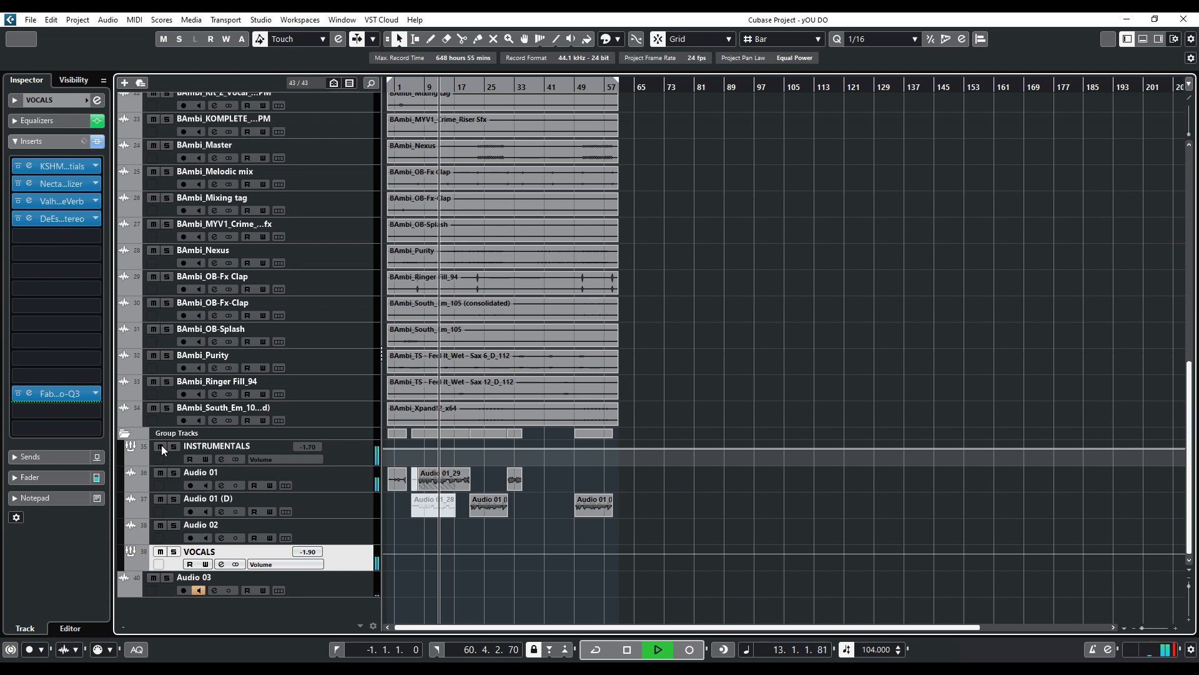
{"action": "left_click", "coordinate": [161, 446]}
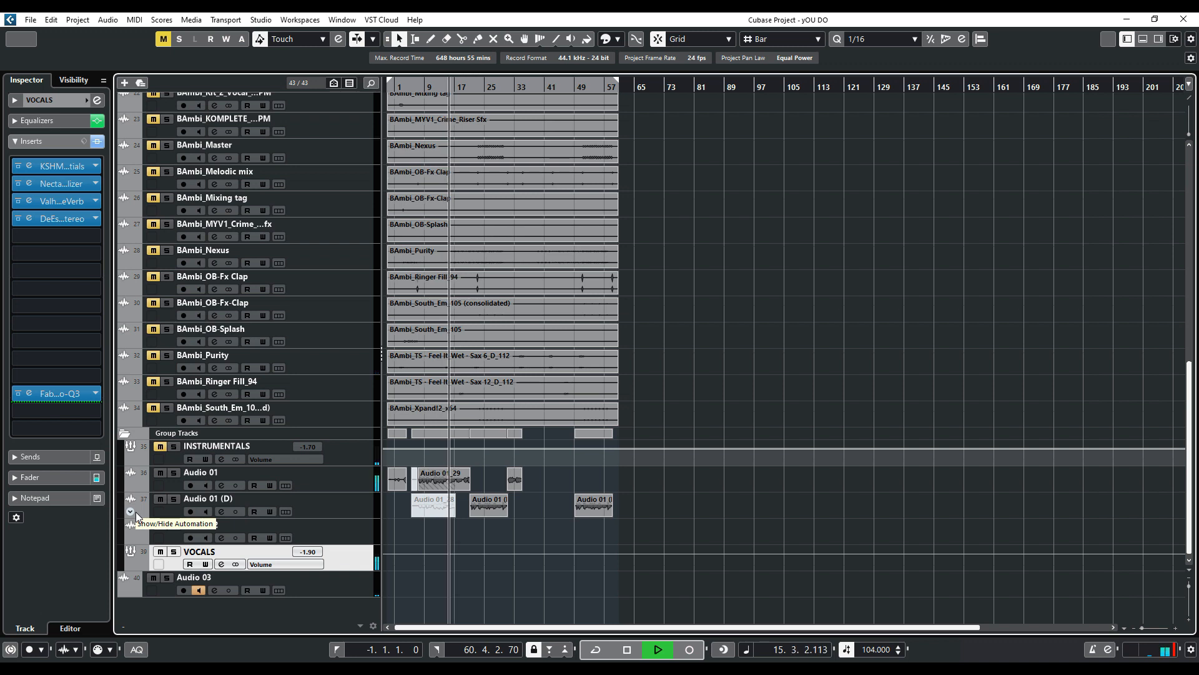
{"action": "key", "text": "space"}
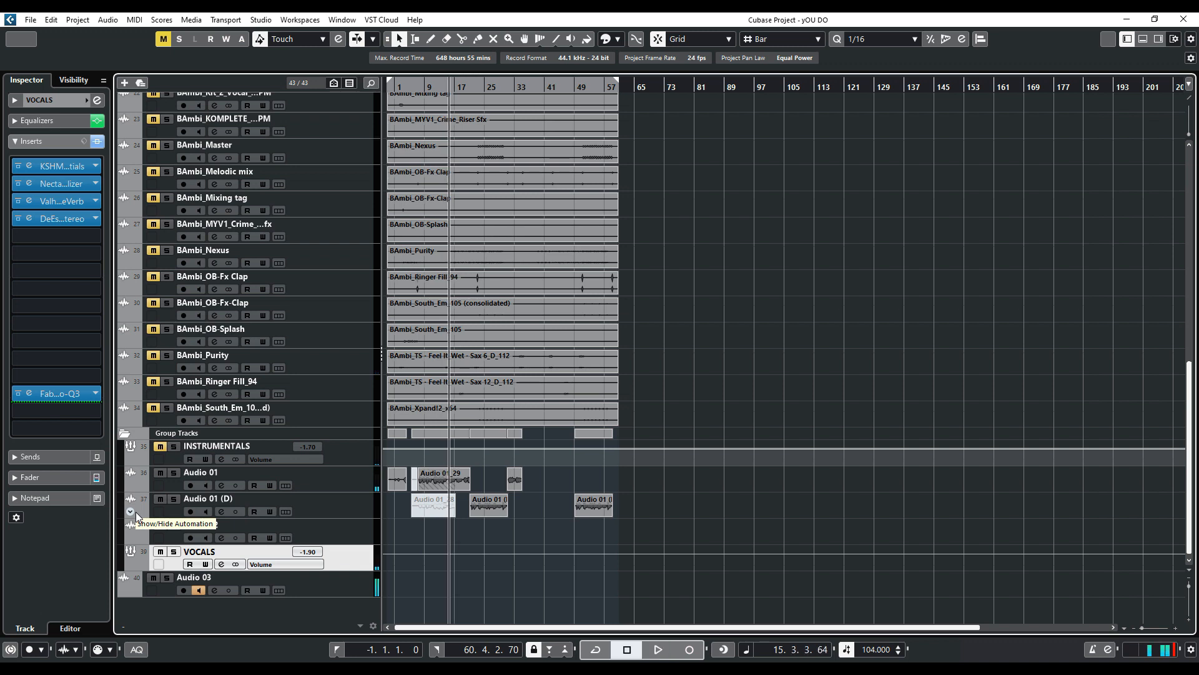